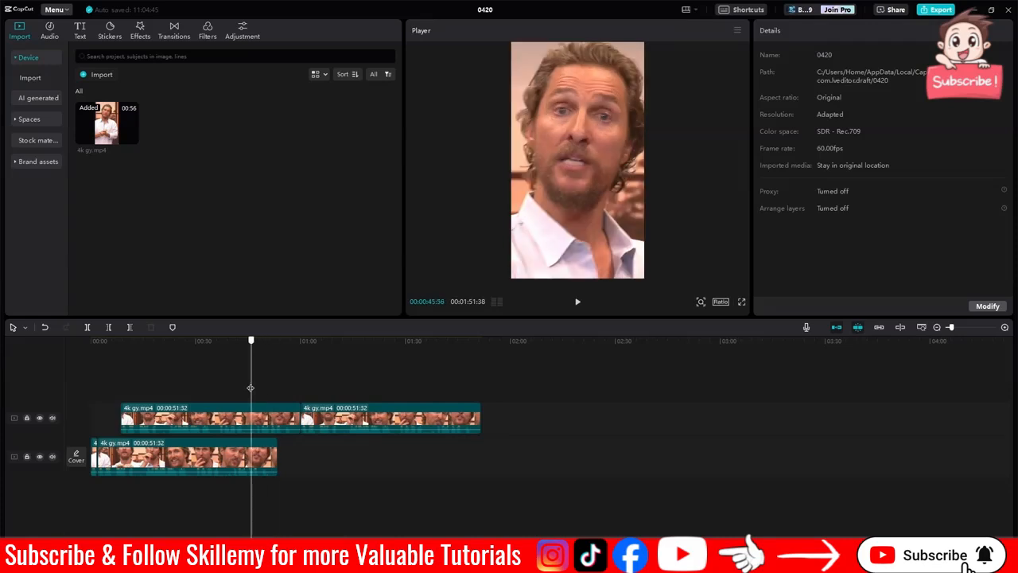
click(237, 419)
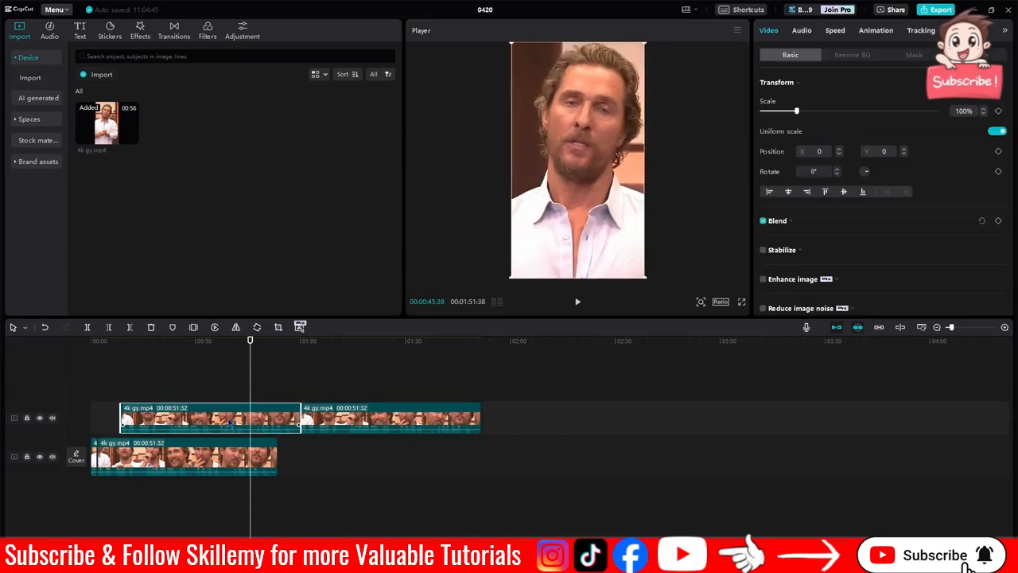
right_click(261, 419)
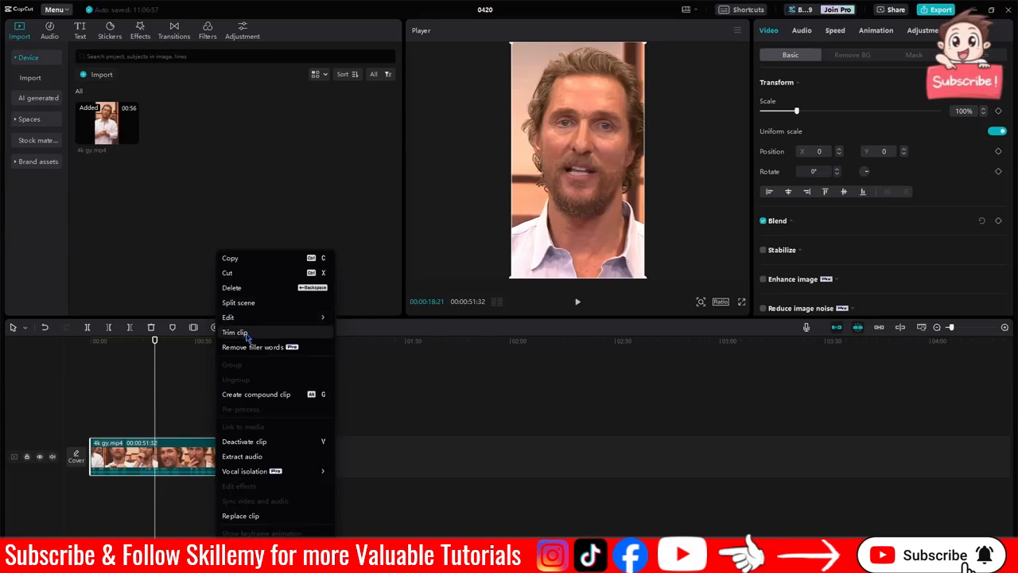
click(174, 452)
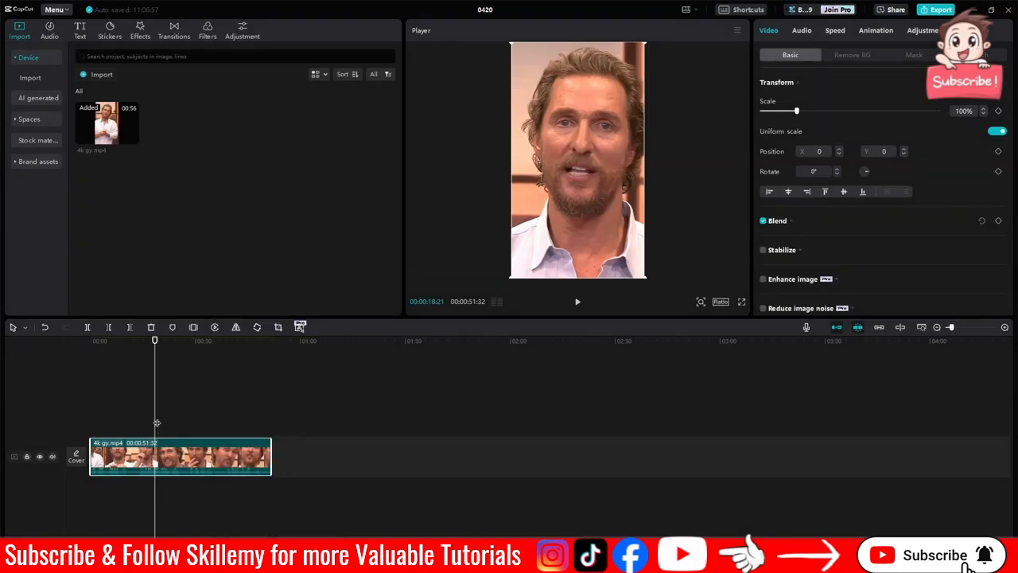
Step: Split the 4k gy.mp4 clip at 00:00:18:21 and again closer to its end
key(ctrl+b)
drag(156, 418, 247, 422)
key(ctrl+b)
key(ctrl+b)
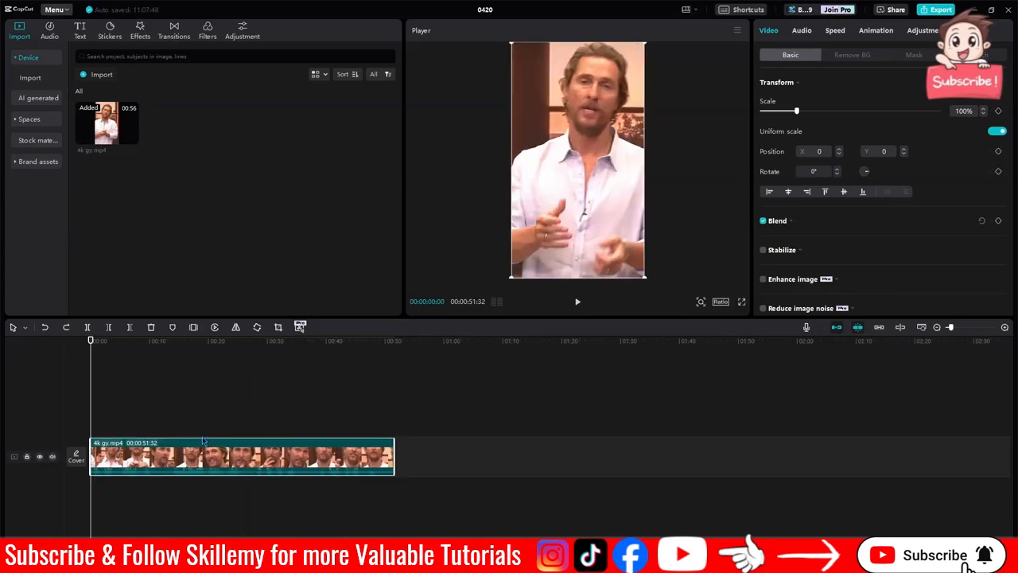
Step: Delete the clip from the timeline and undo the deletion
key(Delete)
key(ctrl+z)
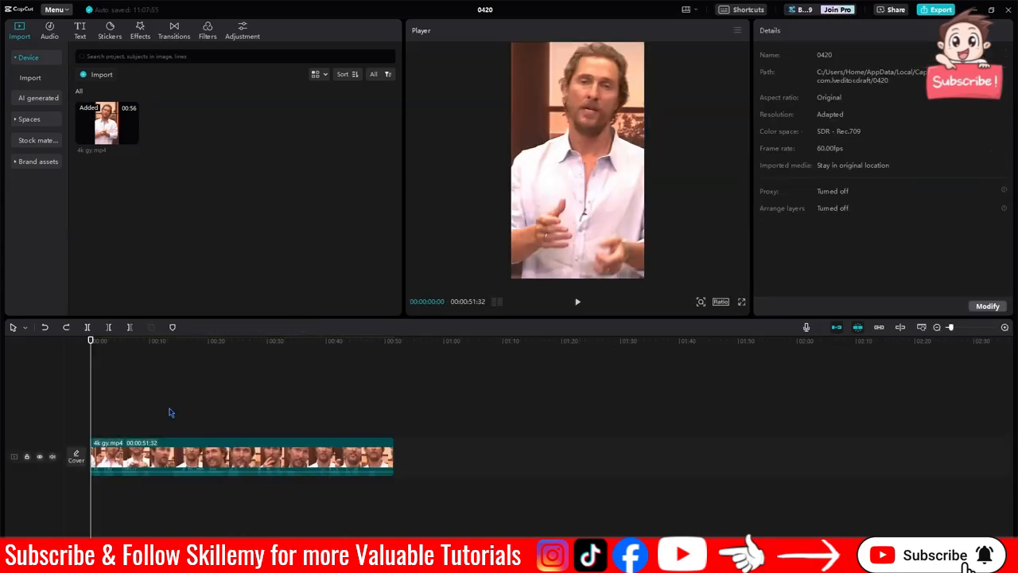
Step: Duplicate the 4k gy.mp4 clip several times, stacking the copies on new tracks above the original
click(183, 455)
key(ctrl+v)
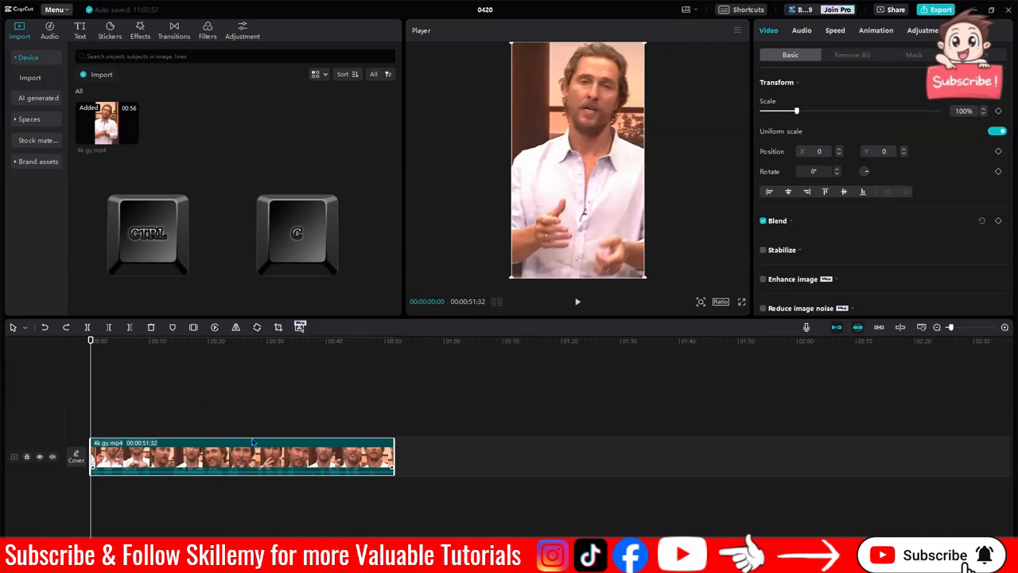
key(ctrl+v)
key(ctrl+v)
key(ctrl+v)
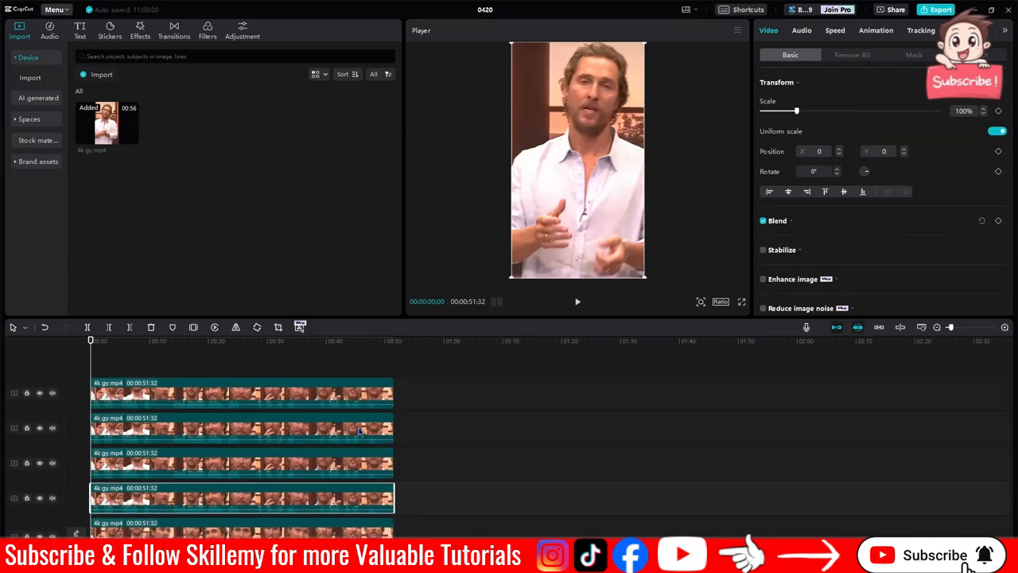
key(ctrl+v)
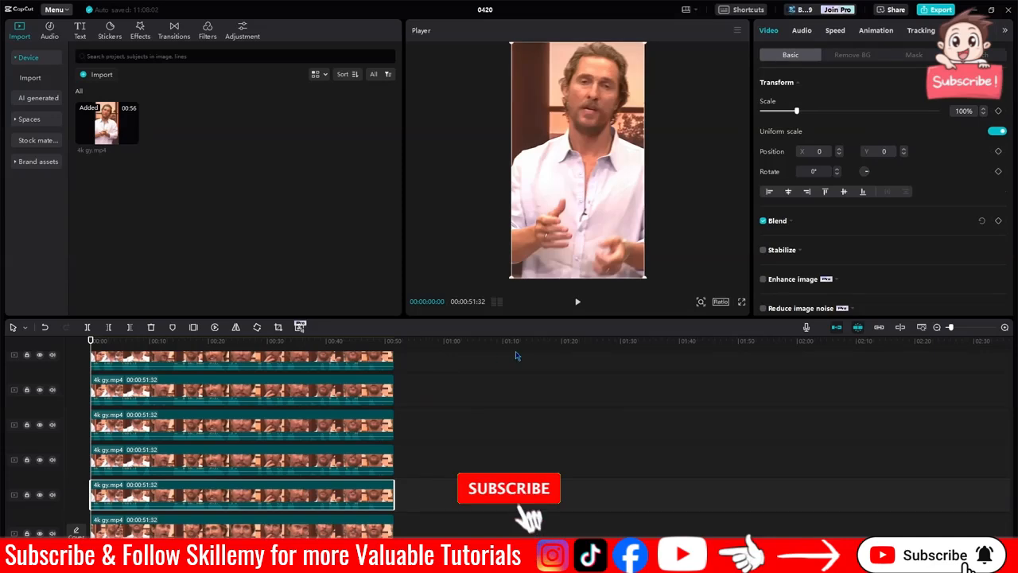
Step: Insert a freeze frame into the 4k gy.mp4 clip at 00:00:11:48
right_click(269, 456)
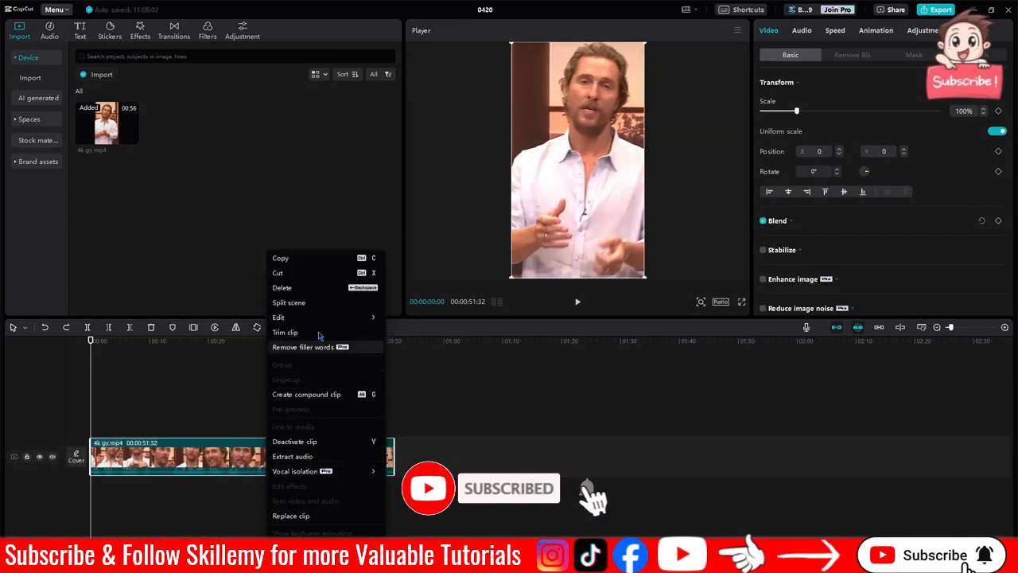
mouse_move(323, 317)
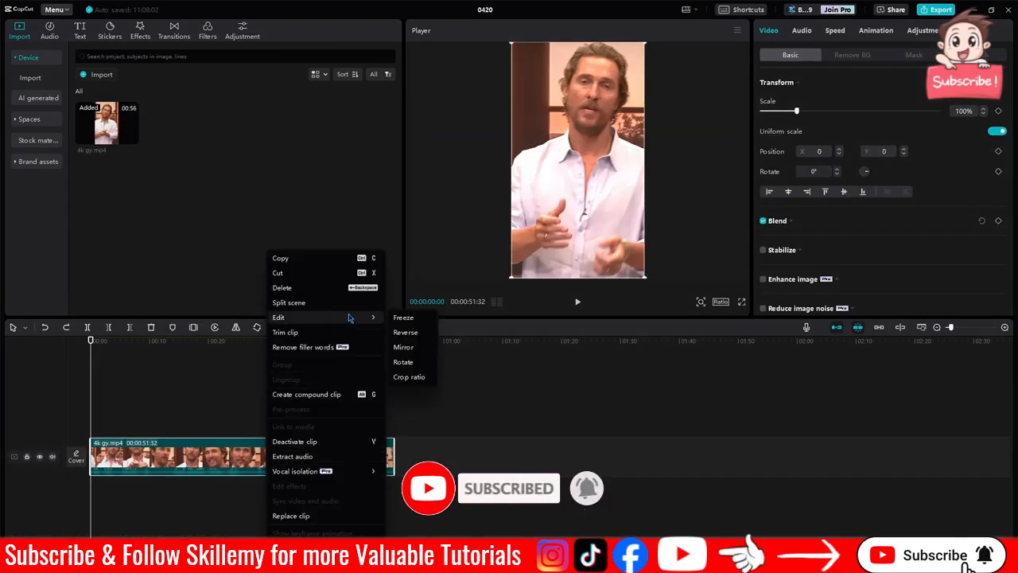
click(159, 460)
right_click(156, 460)
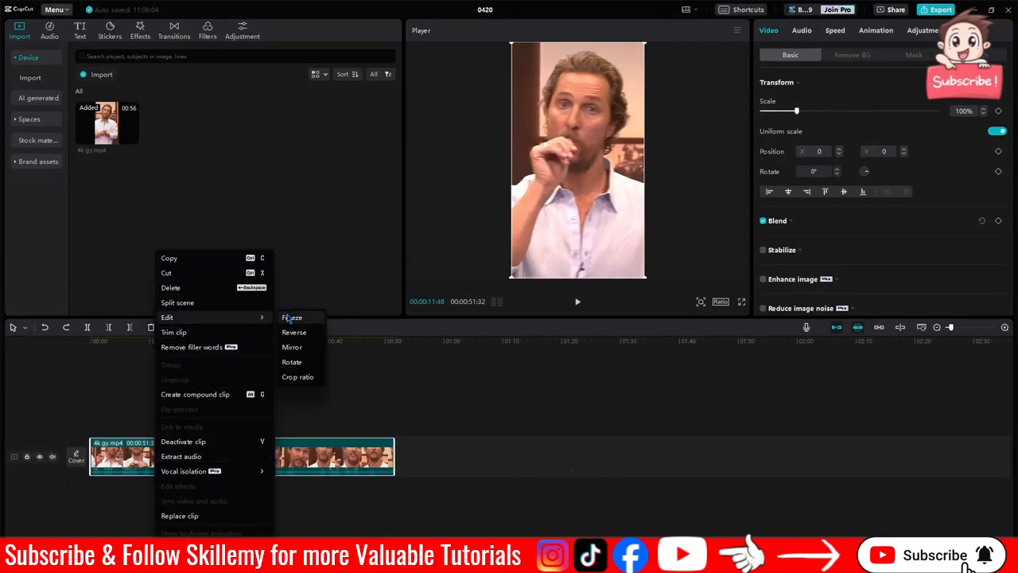
click(291, 317)
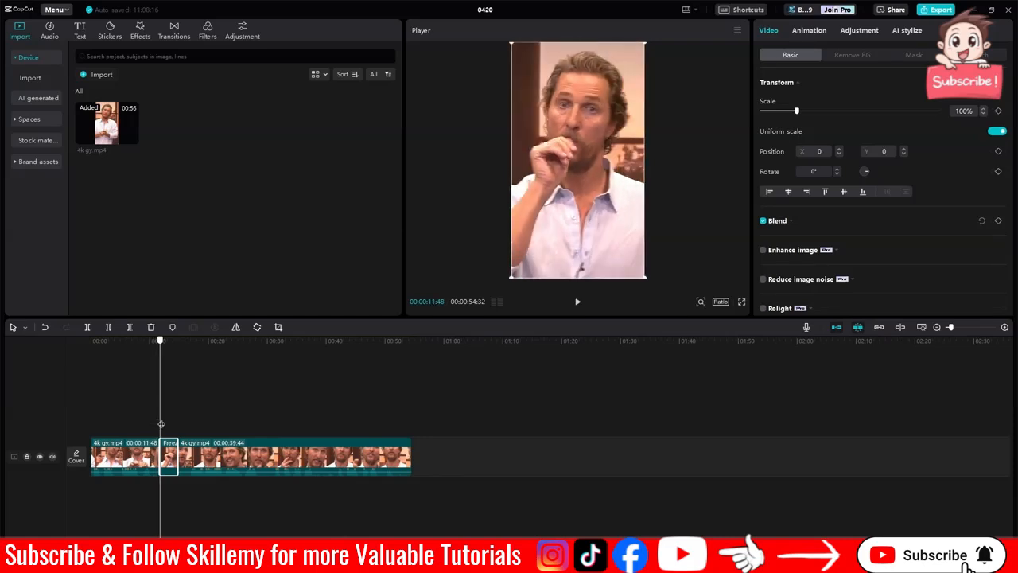
Step: Mirror the 4k gy.mp4 clip with the playhead at 00:00:20:00
drag(161, 424, 283, 462)
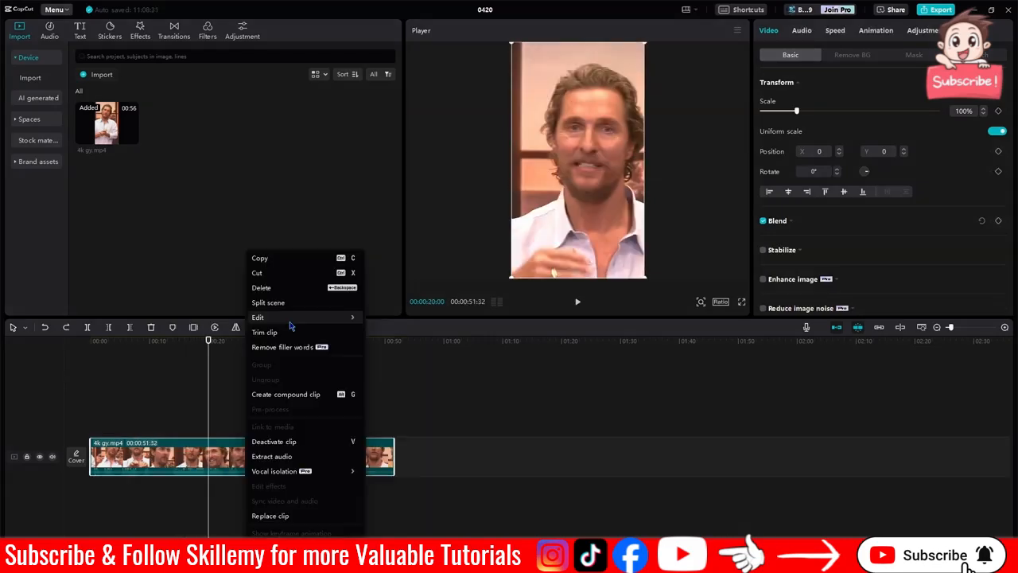
mouse_move(304, 320)
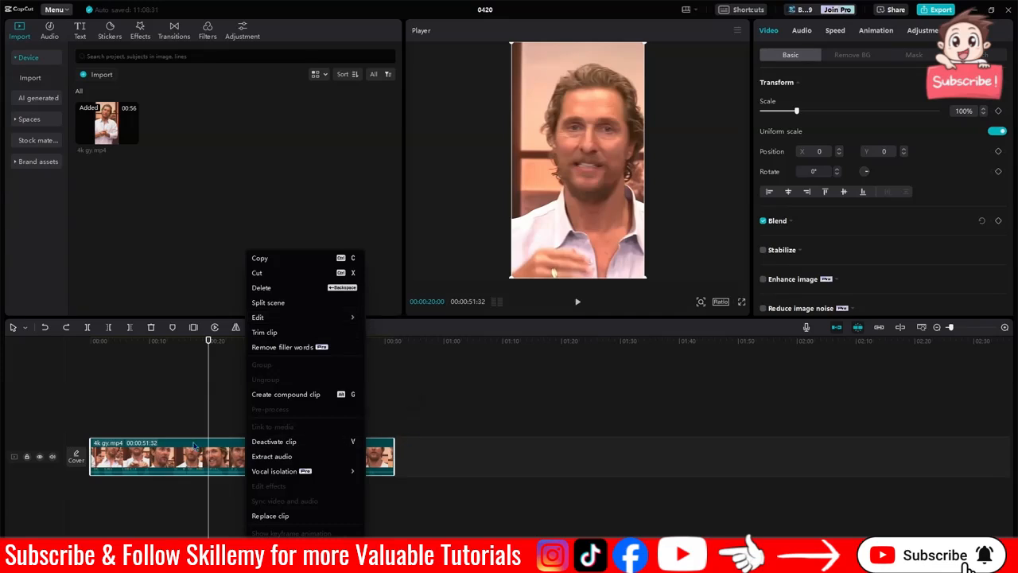
mouse_move(342, 317)
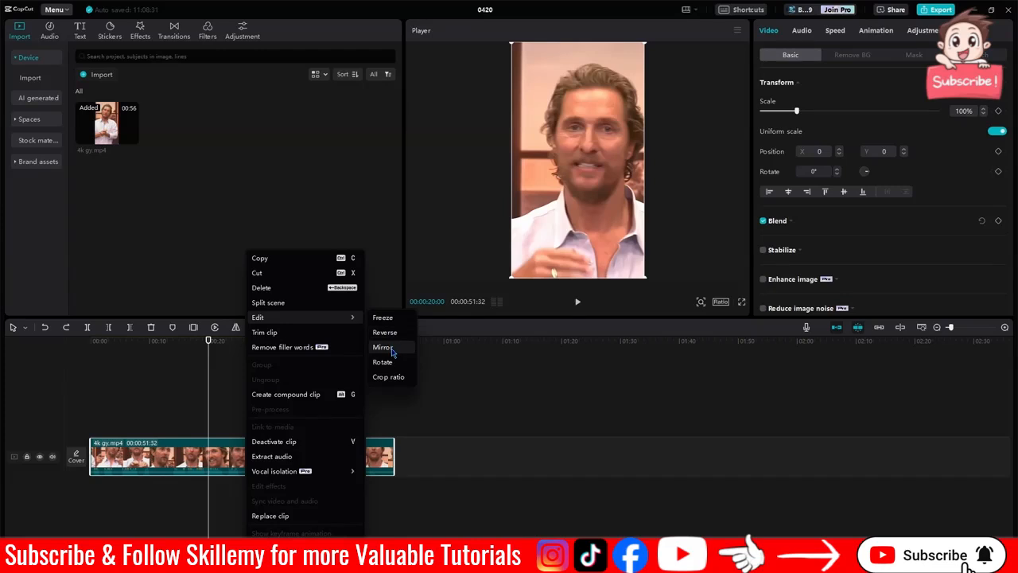
click(382, 348)
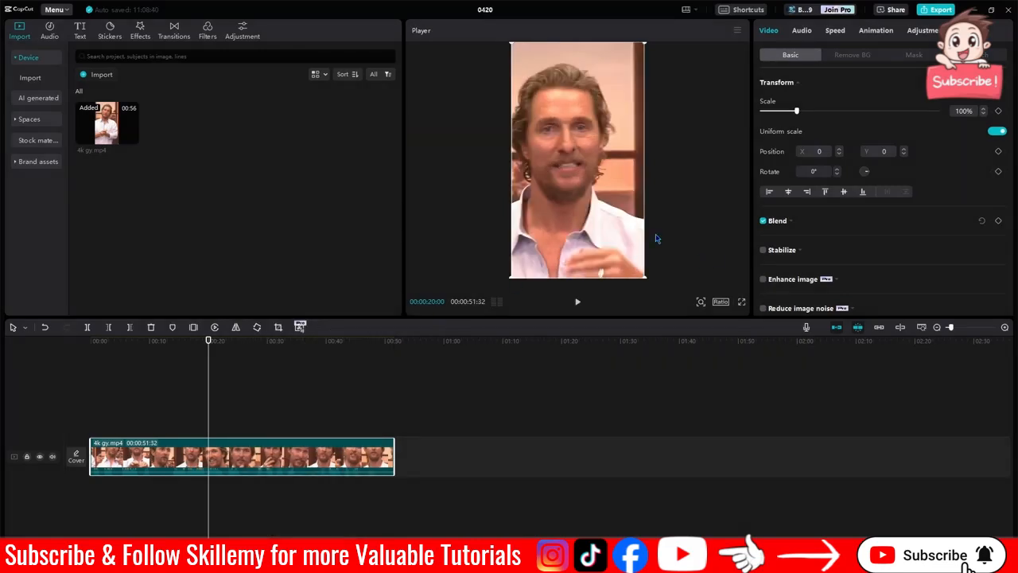
Step: Crop away roughly the lower quarter of the clip's frame using the Free crop ratio
right_click(213, 449)
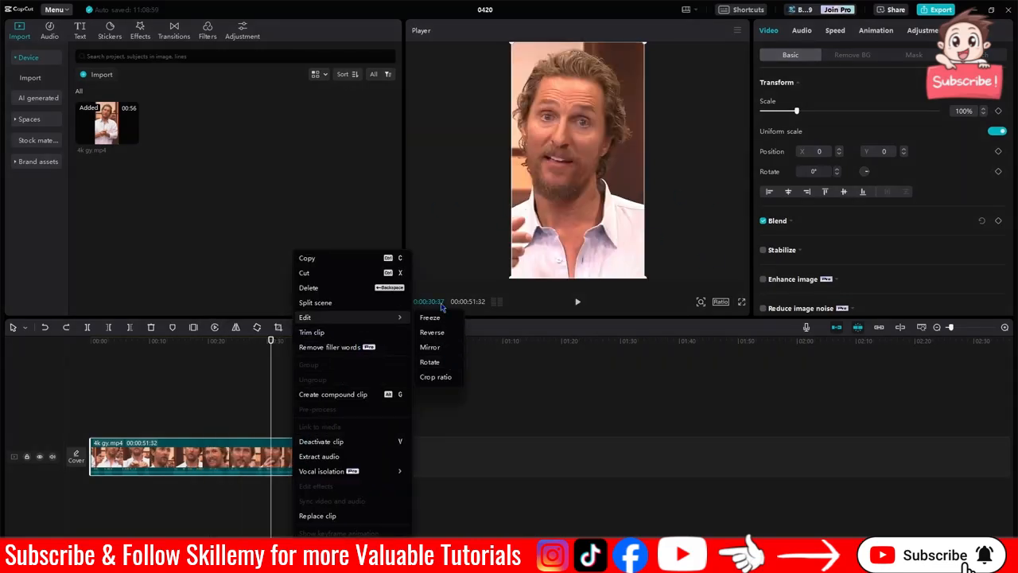
click(435, 377)
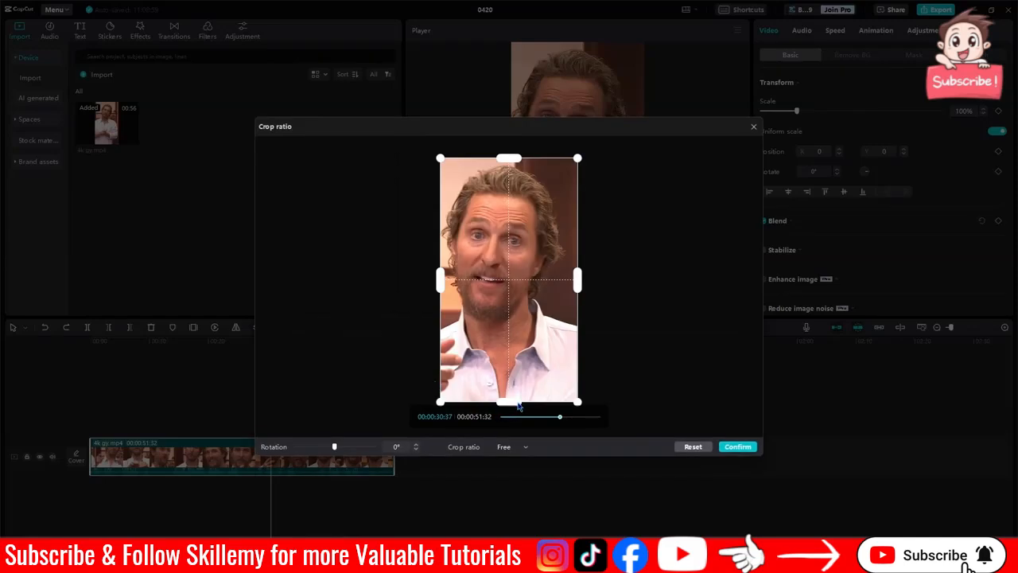
drag(517, 406, 487, 334)
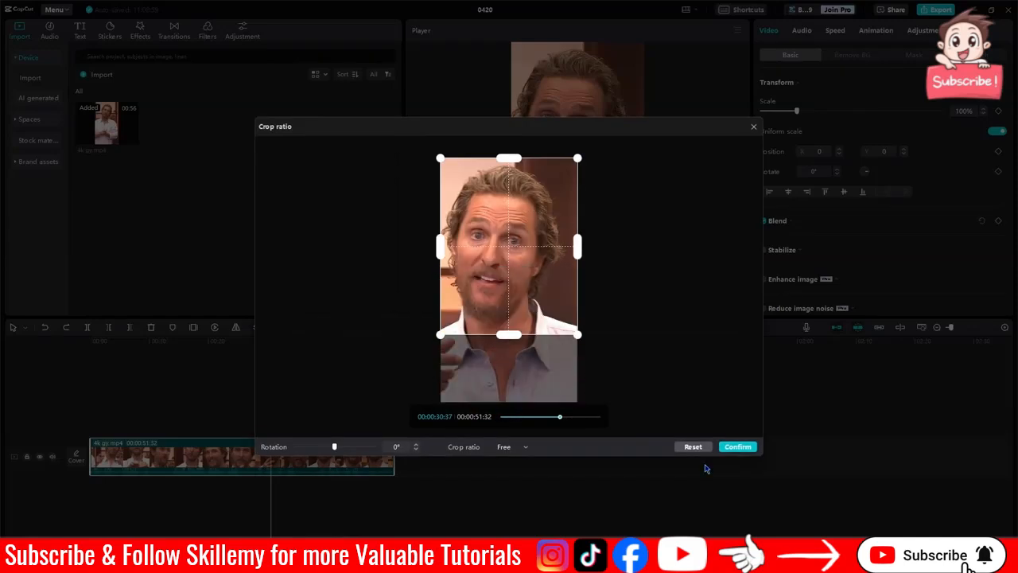
click(728, 446)
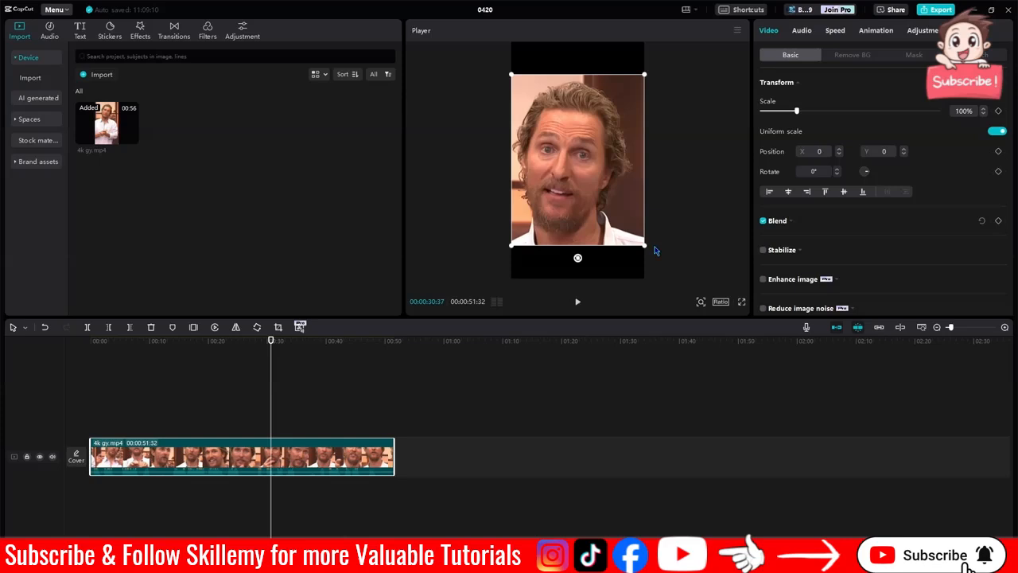
Step: Extract the 4k gy.mp4 clip's audio onto a separate audio track
right_click(305, 456)
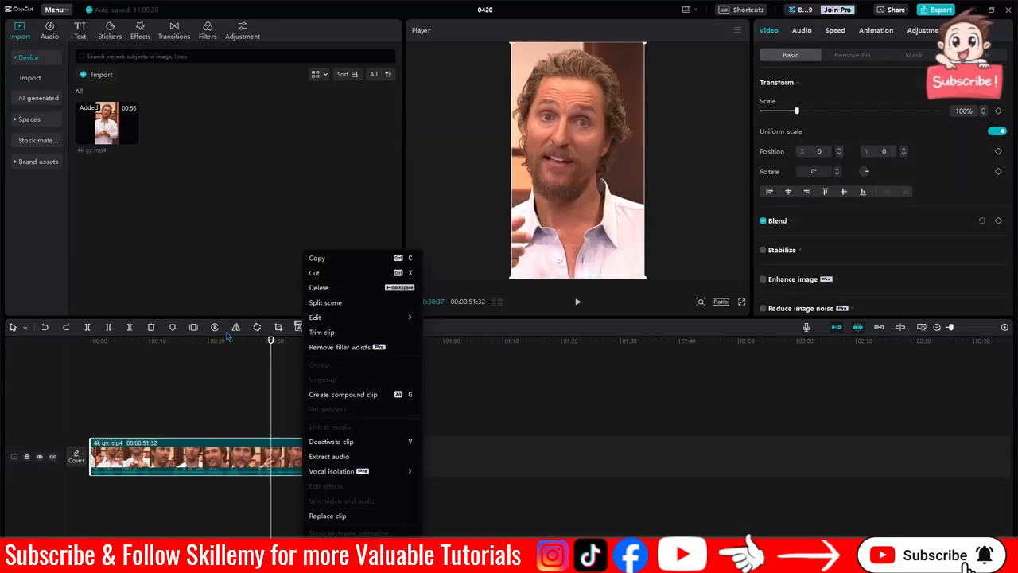
click(320, 457)
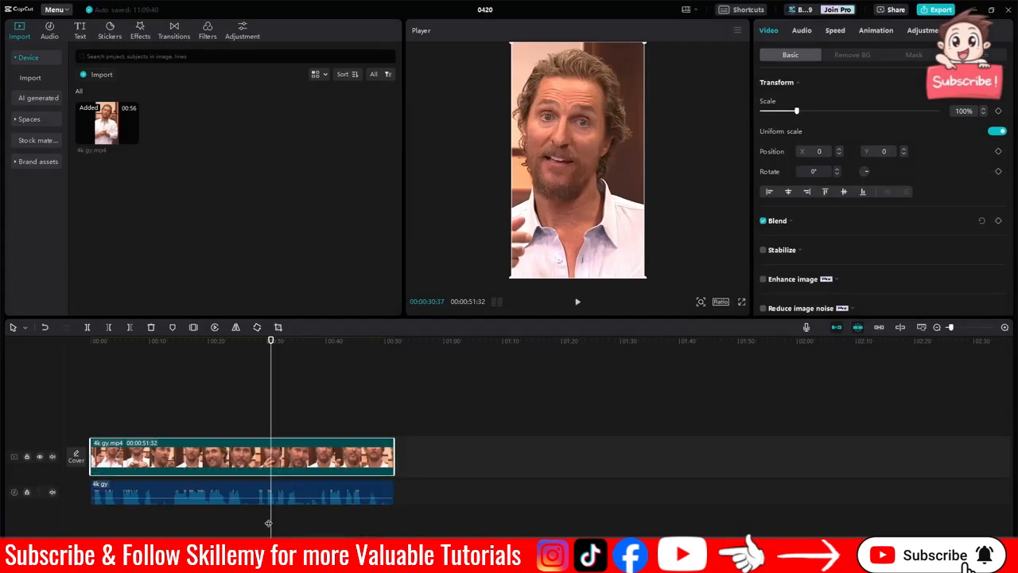
click(409, 487)
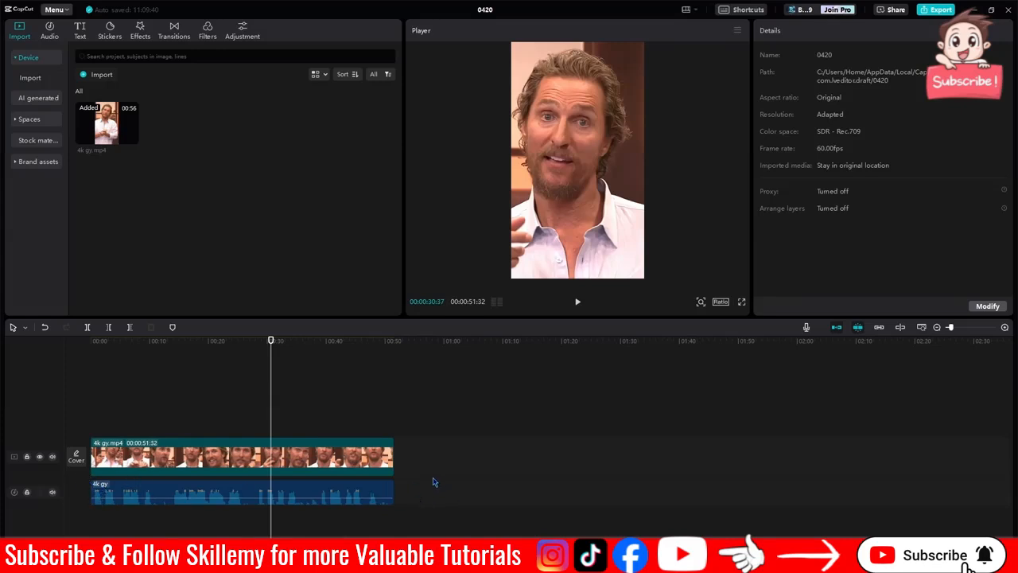
Step: Add a second 4k gy.mp4 from the media library on a track above the first and extract its audio
drag(432, 478, 112, 245)
click(228, 419)
drag(88, 117, 142, 411)
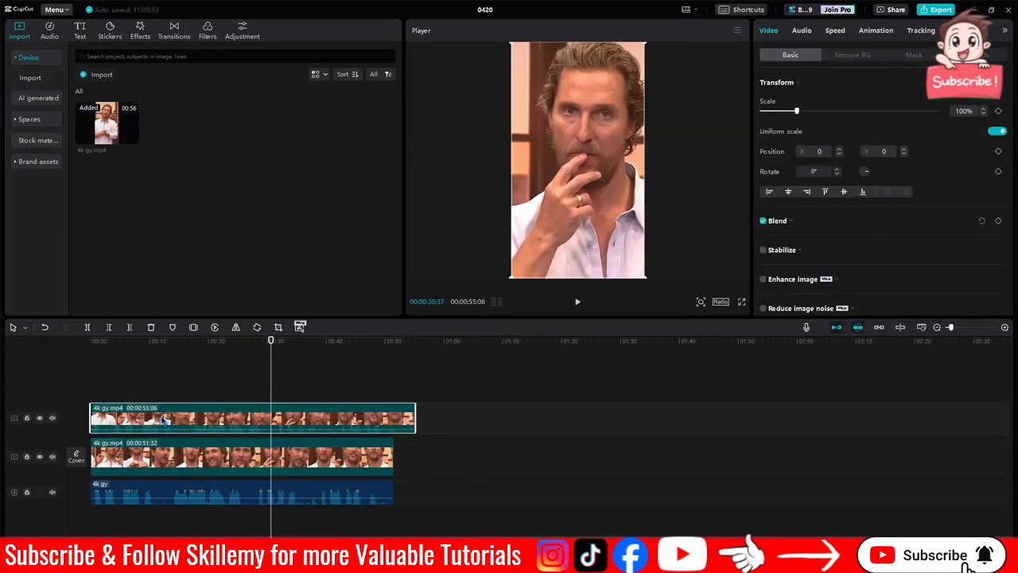
right_click(163, 424)
click(196, 456)
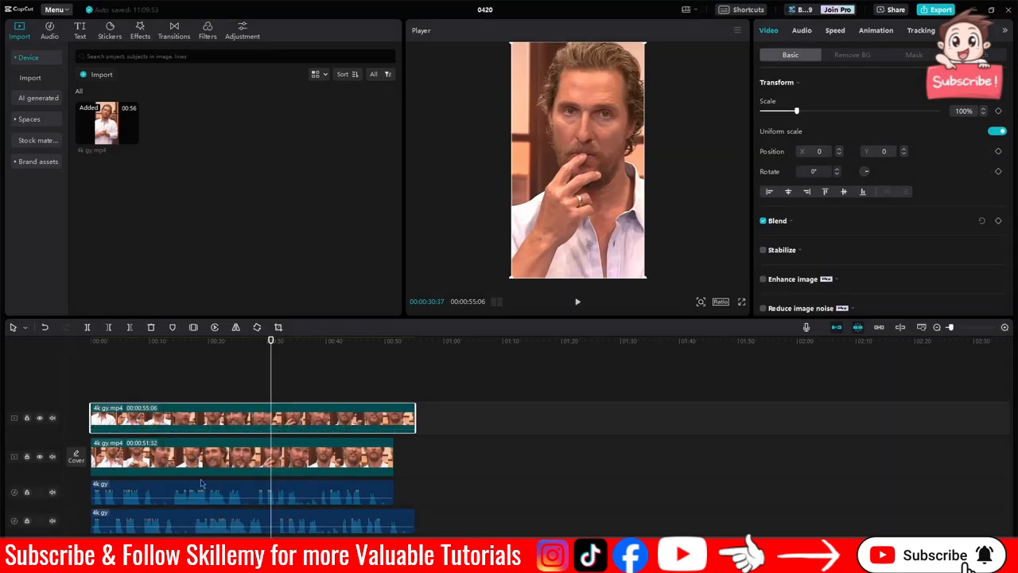
click(435, 509)
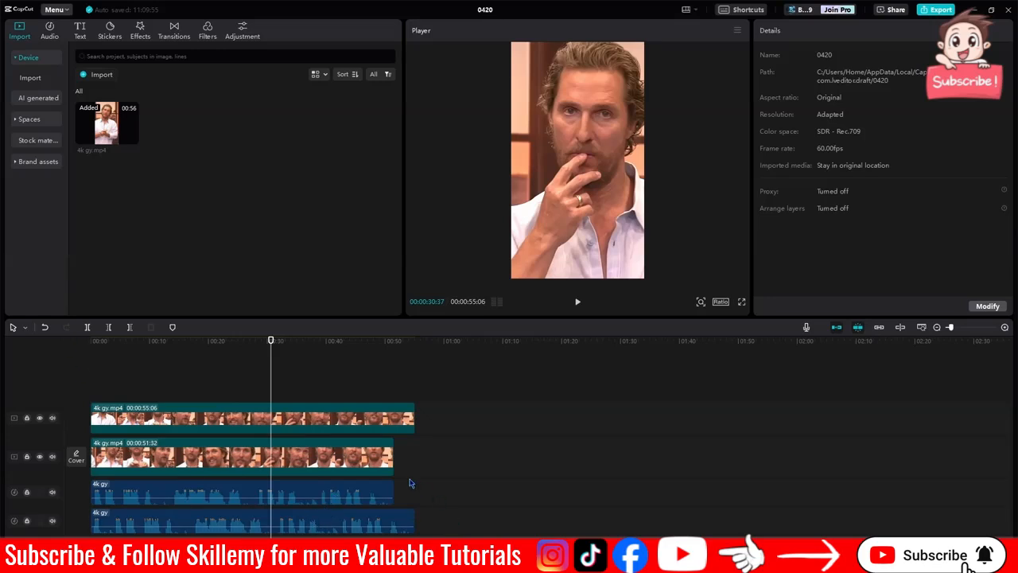
drag(306, 480, 91, 479)
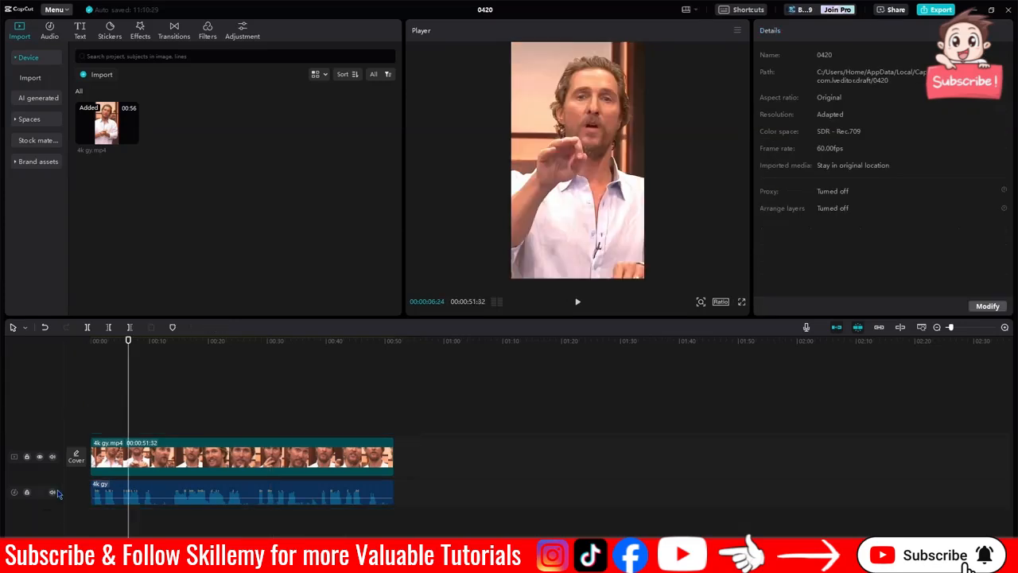
Step: Mute the extracted audio track and hide the video track, and restore both to audible and visible
click(53, 492)
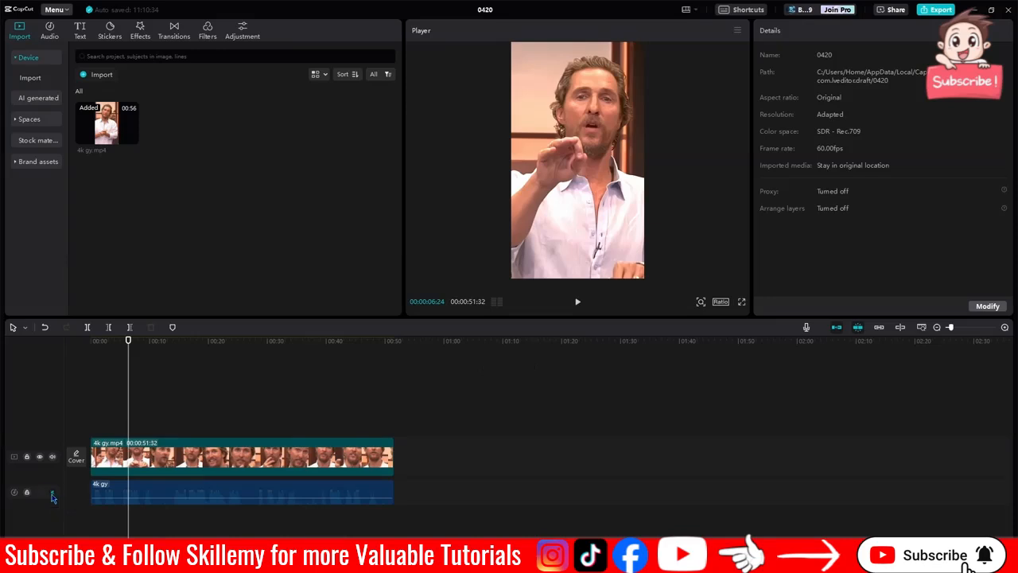
click(40, 456)
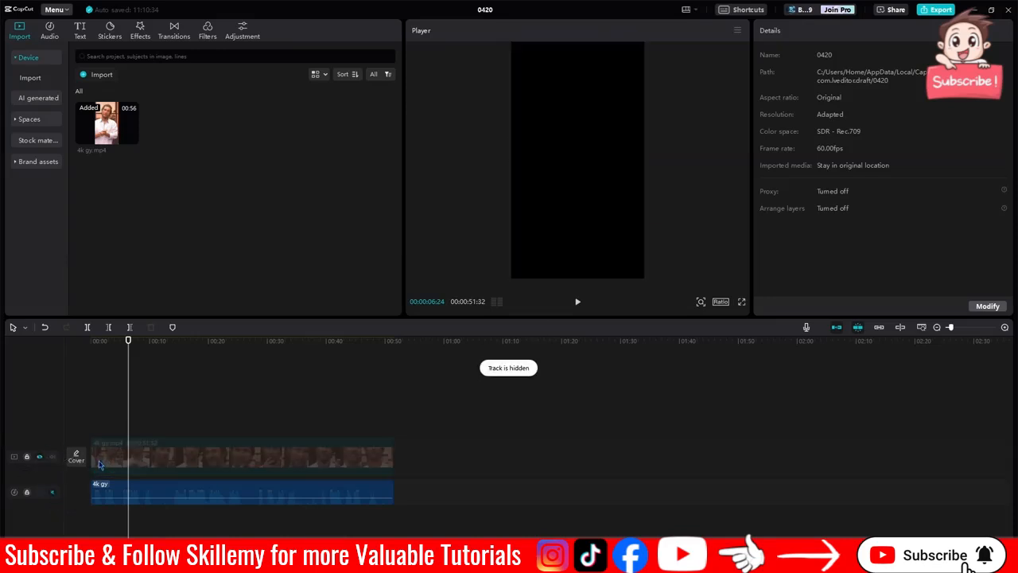
click(40, 456)
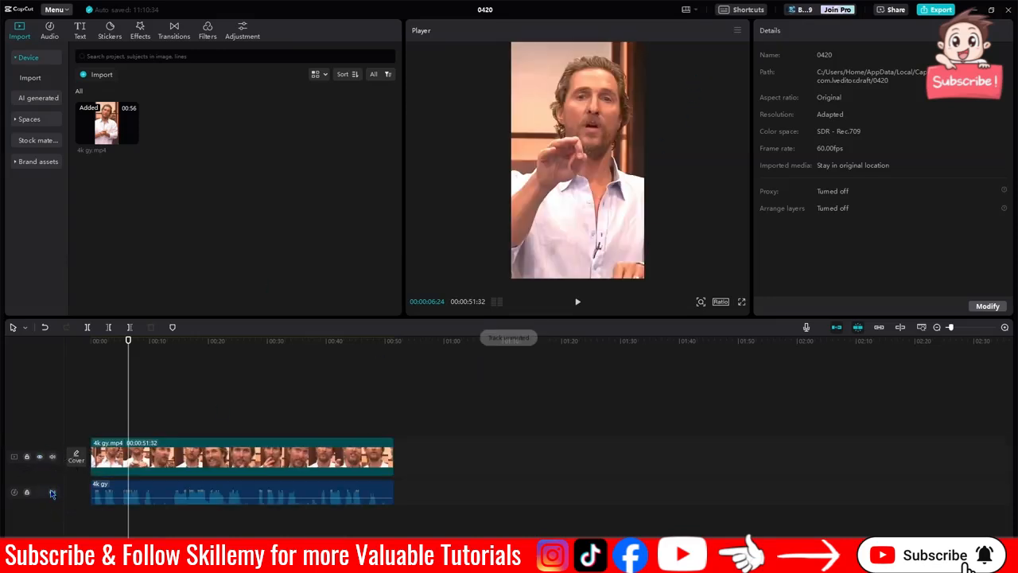
click(52, 493)
Step: Lock the video track and the extracted audio track, and unlock both again
click(27, 458)
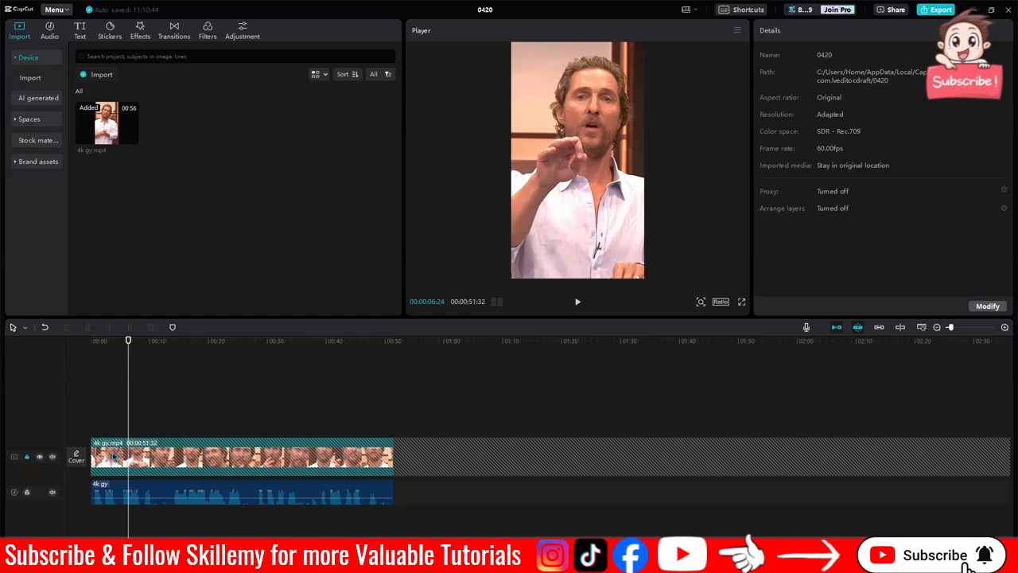
click(27, 492)
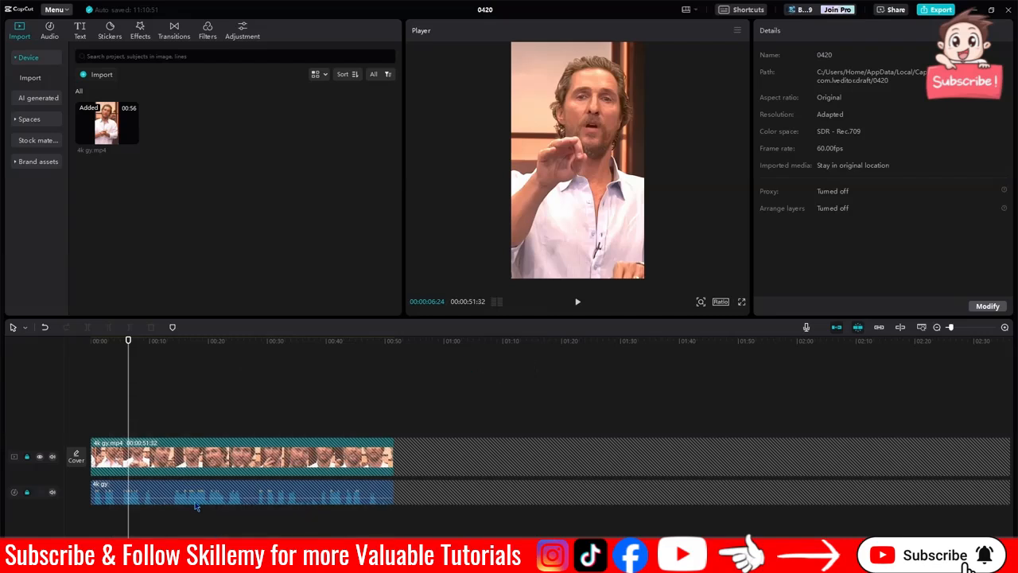
click(313, 455)
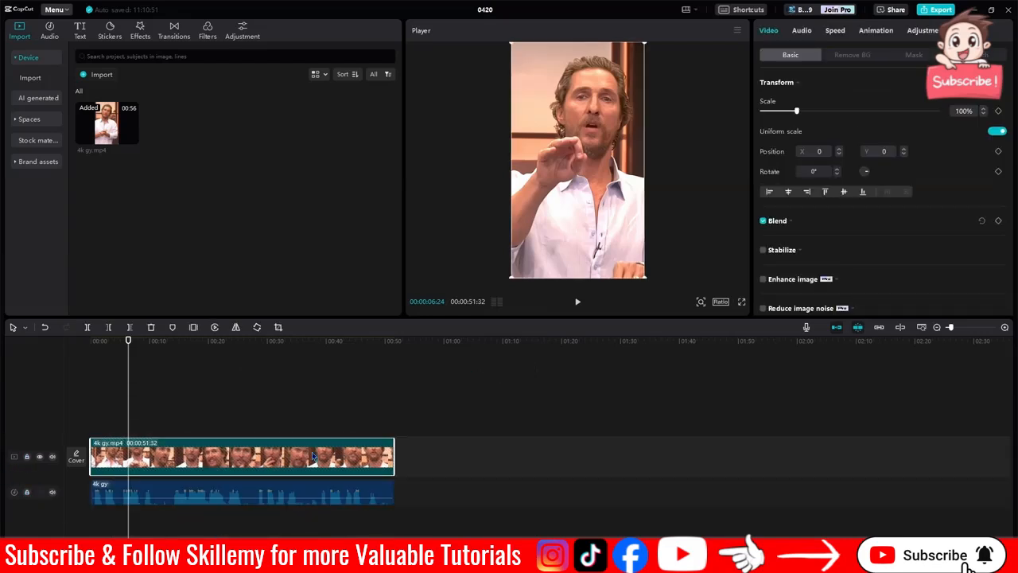
click(462, 460)
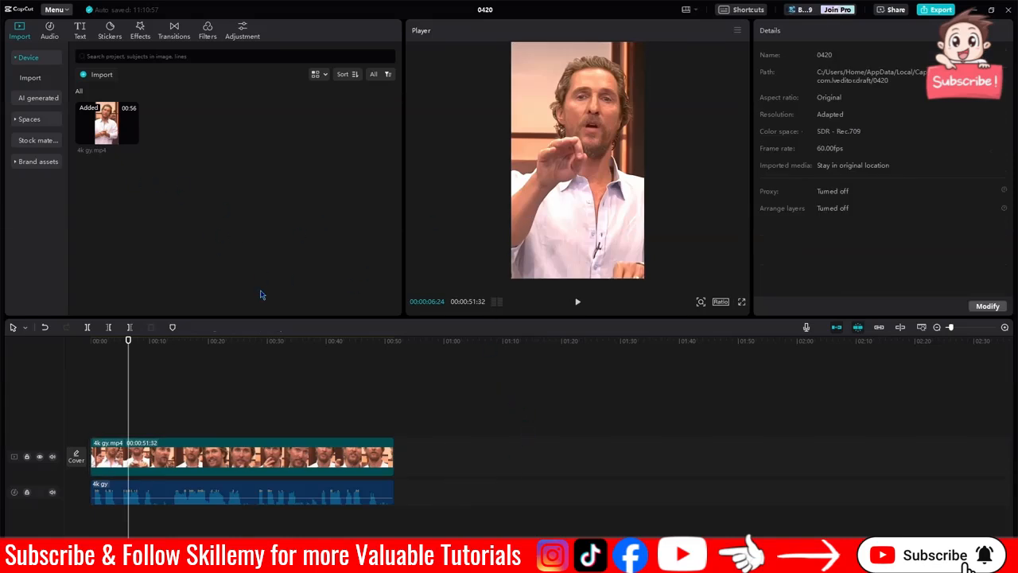
Step: Select the 4k gy.mp4 clip on the video track, reduce its scale, and undo the scaling
click(363, 469)
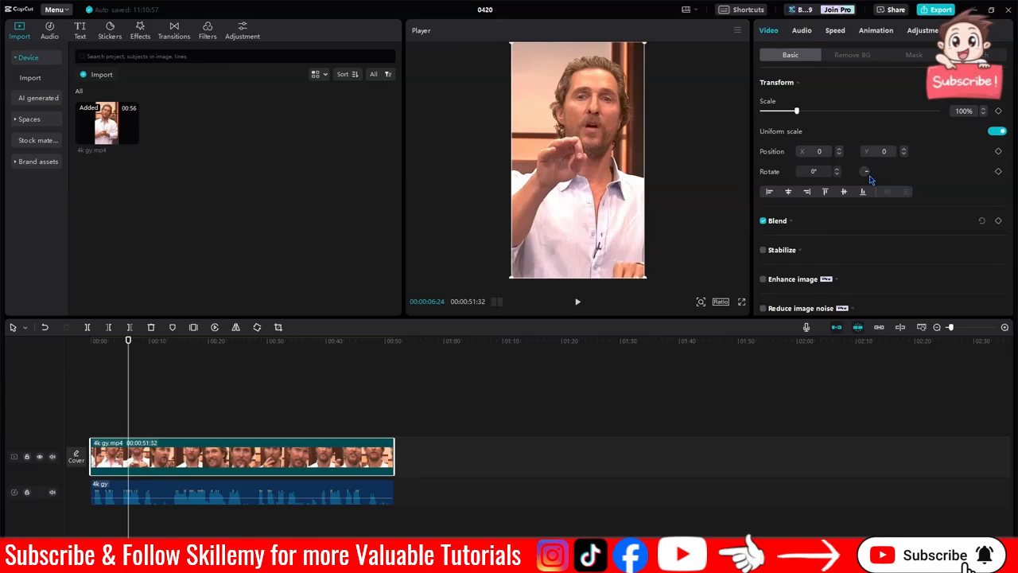
key(ctrl+z)
drag(797, 110, 777, 141)
key(ctrl+z)
Step: Move the clip's picture to the right in the preview, try an X position of 1000, and undo these position changes
drag(622, 153, 687, 156)
key(ctrl+z)
key(ctrl+z)
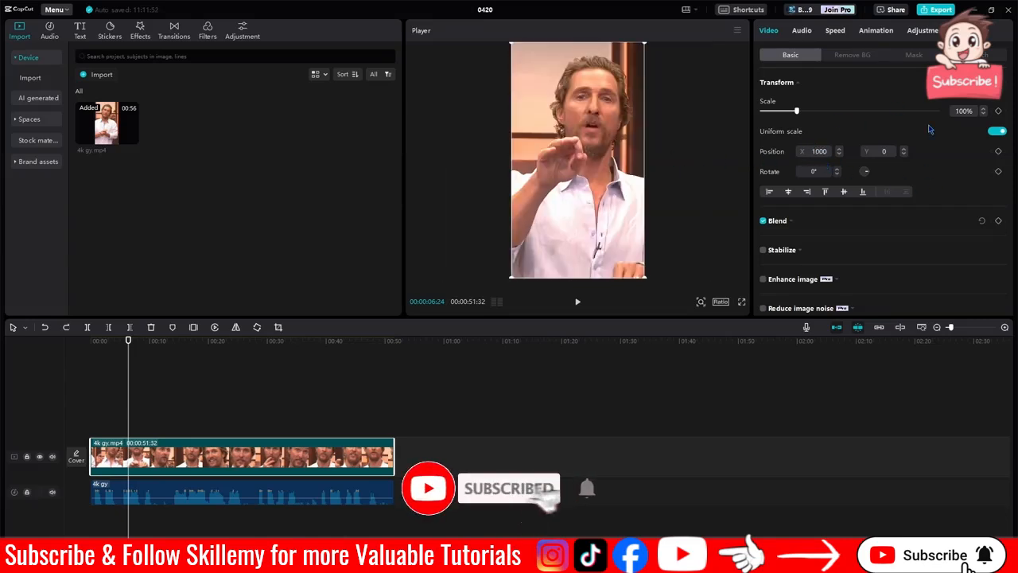
key(ctrl+shift+z)
key(ctrl+z)
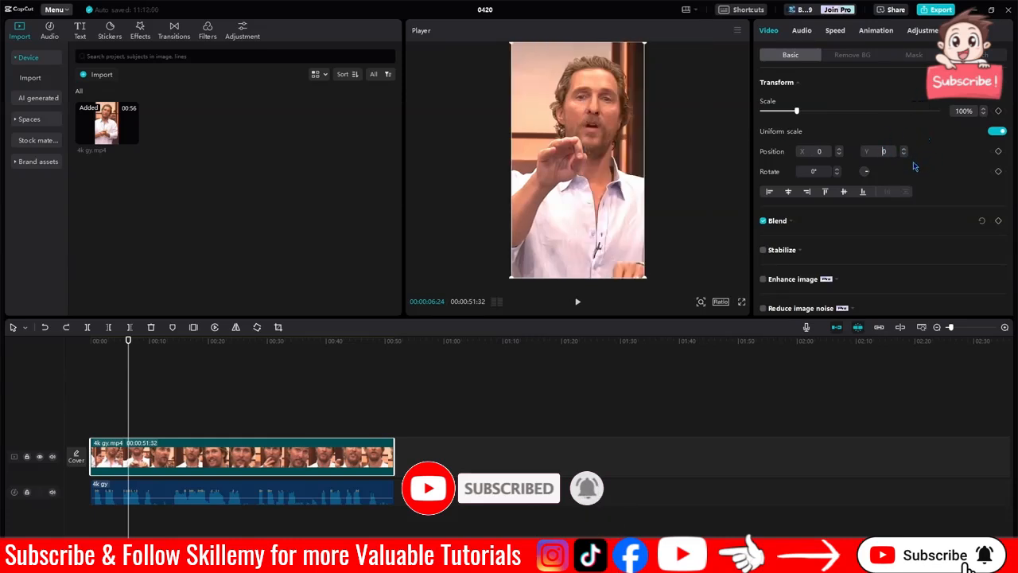
Step: Set the clip's Y position to 300 and undo the vertical shift
text(300)
key(Return)
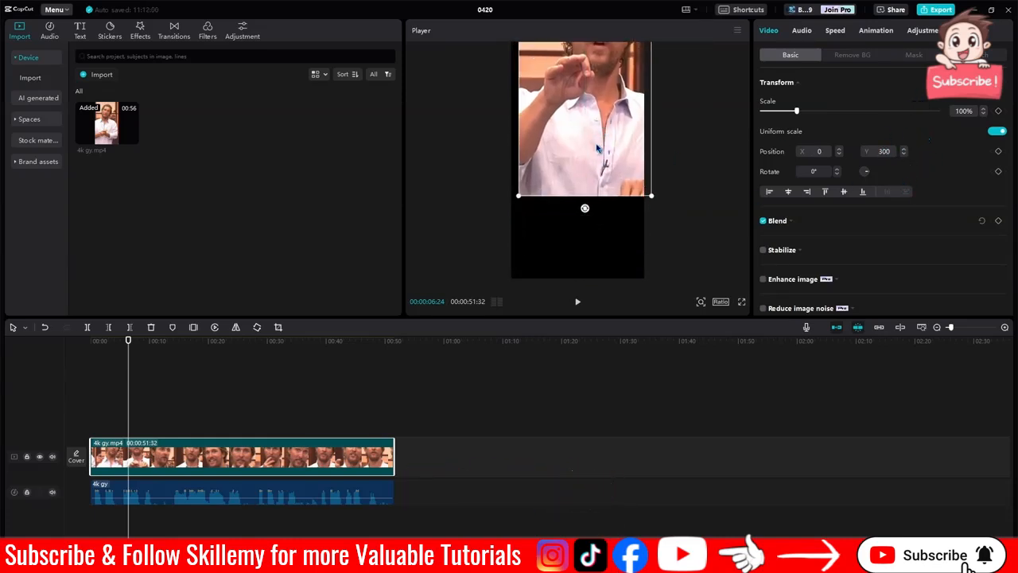
key(ctrl+z)
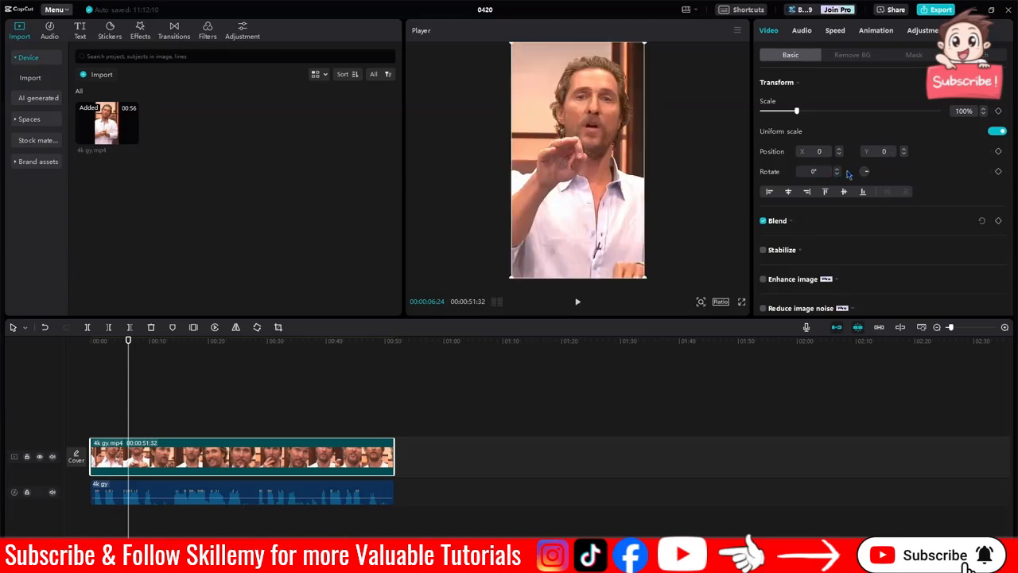
Step: Try rotating the clip and lowering its blend opacity to 37%, and revert both changes
drag(869, 176, 914, 181)
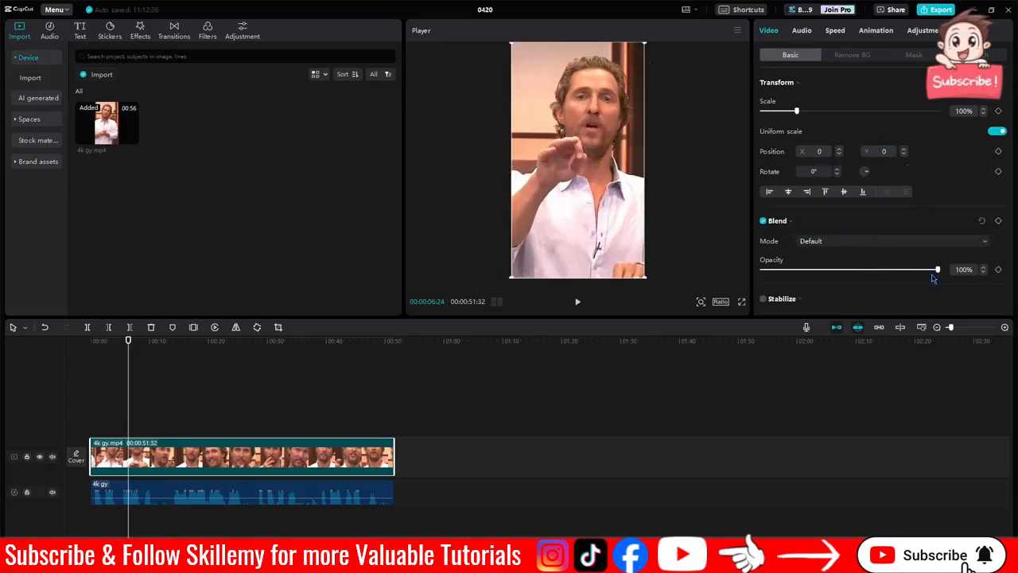
drag(936, 270, 827, 271)
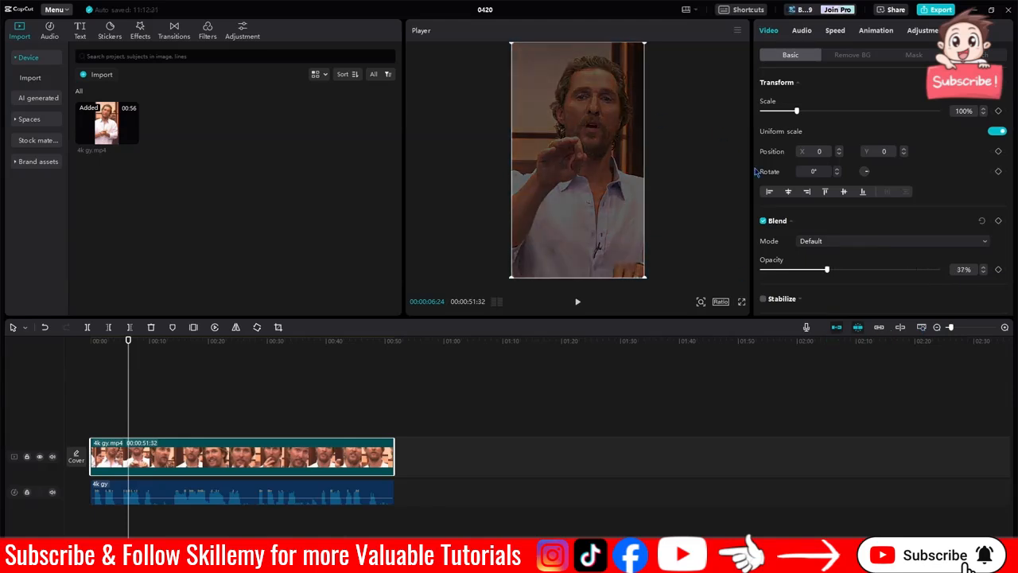
scroll(835, 266, down, 3)
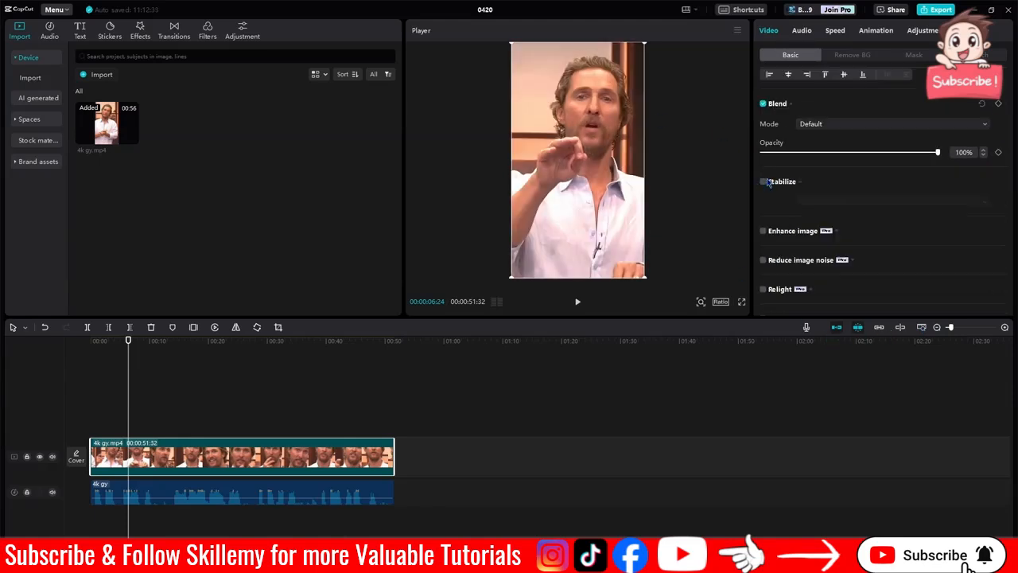